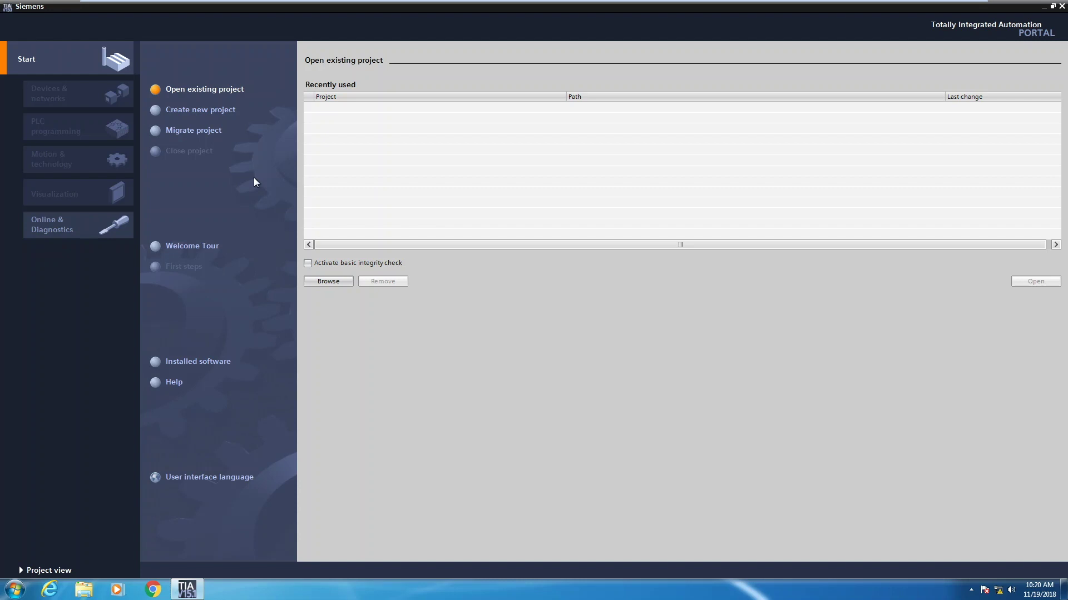
# Step: Create a new TIA Portal project named 'HMI'
pyautogui.click(224, 110)
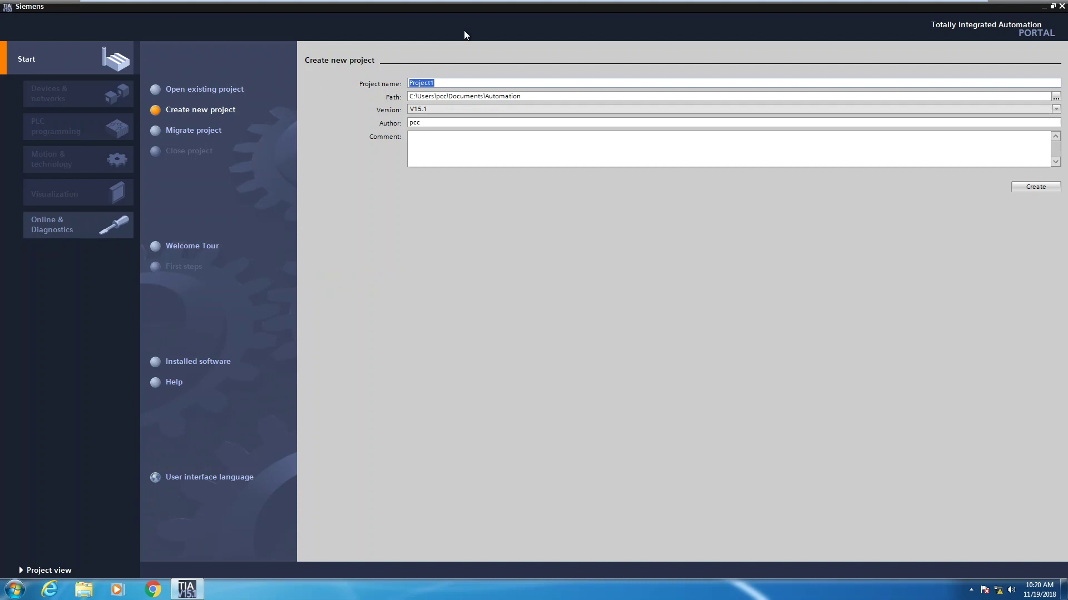
pyautogui.write('HMI')
pyautogui.click(1012, 184)
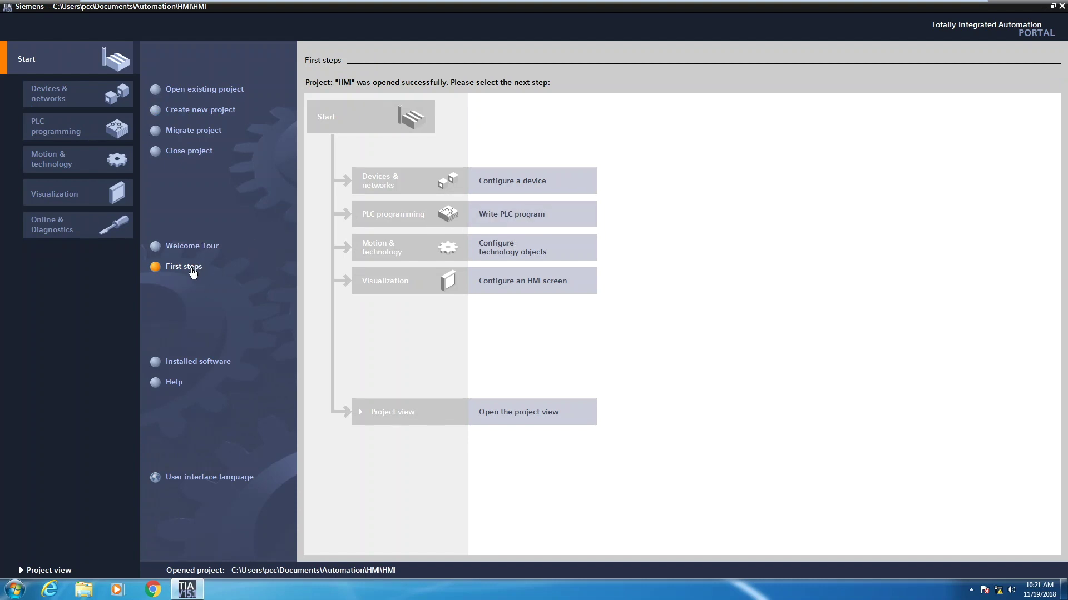
# Step: Go to Configure a device and open Add new device under Devices & networks
pyautogui.click(498, 185)
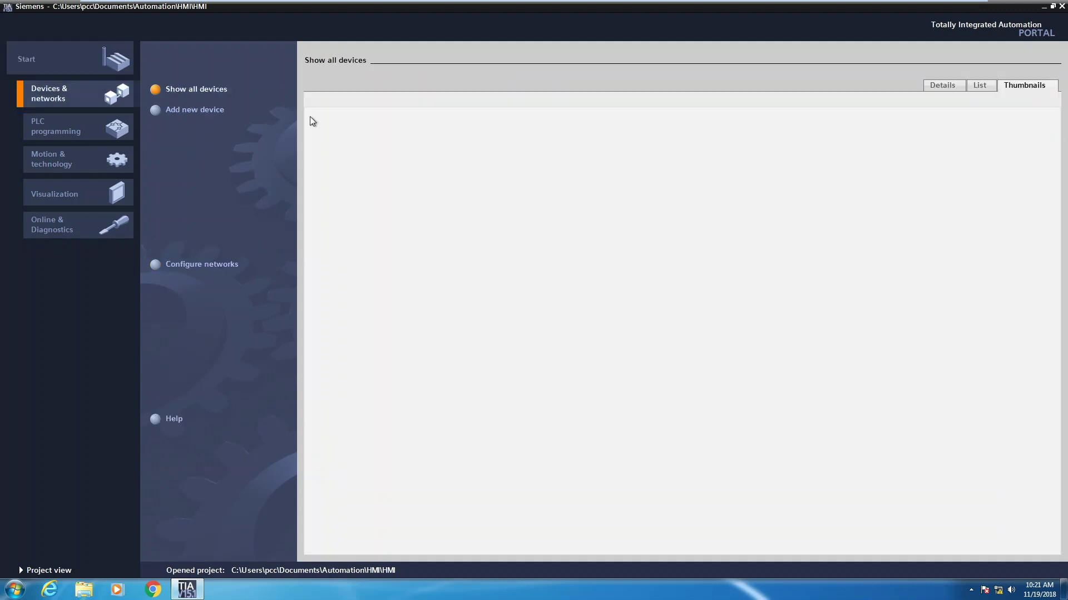
pyautogui.click(204, 110)
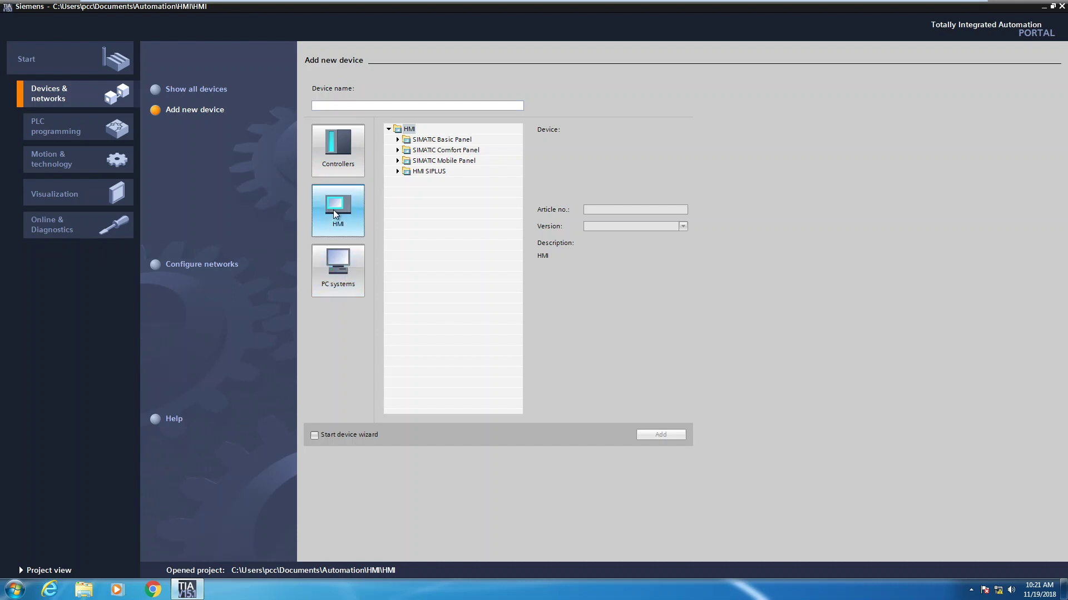
# Step: Add the 7" TP700 Comfort panel, article 6AV2 124-0GC01-0AX0, version 15.1.0.0
pyautogui.click(397, 150)
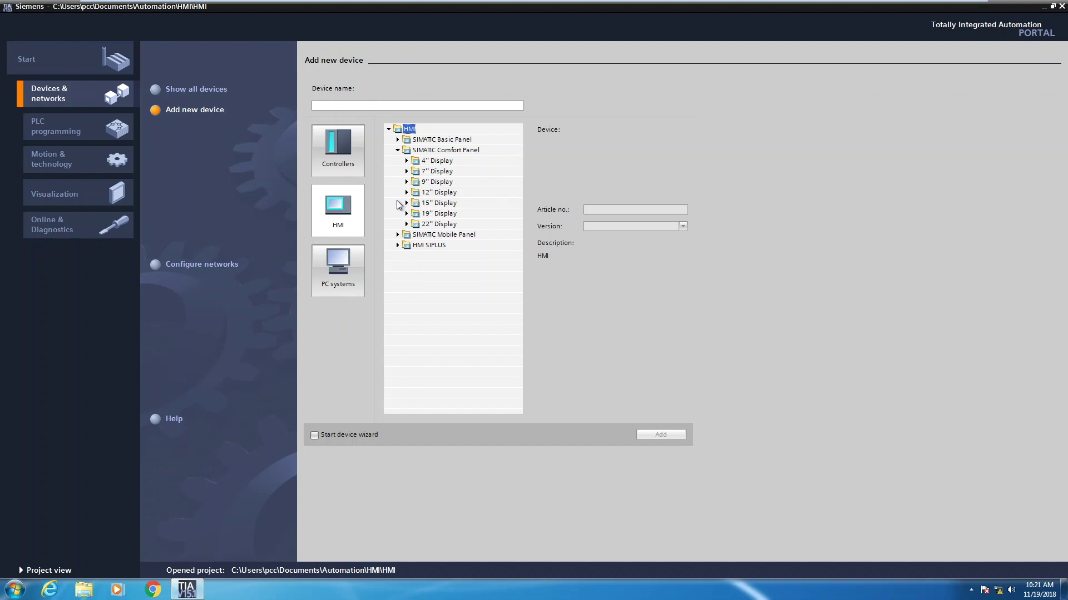
pyautogui.click(406, 172)
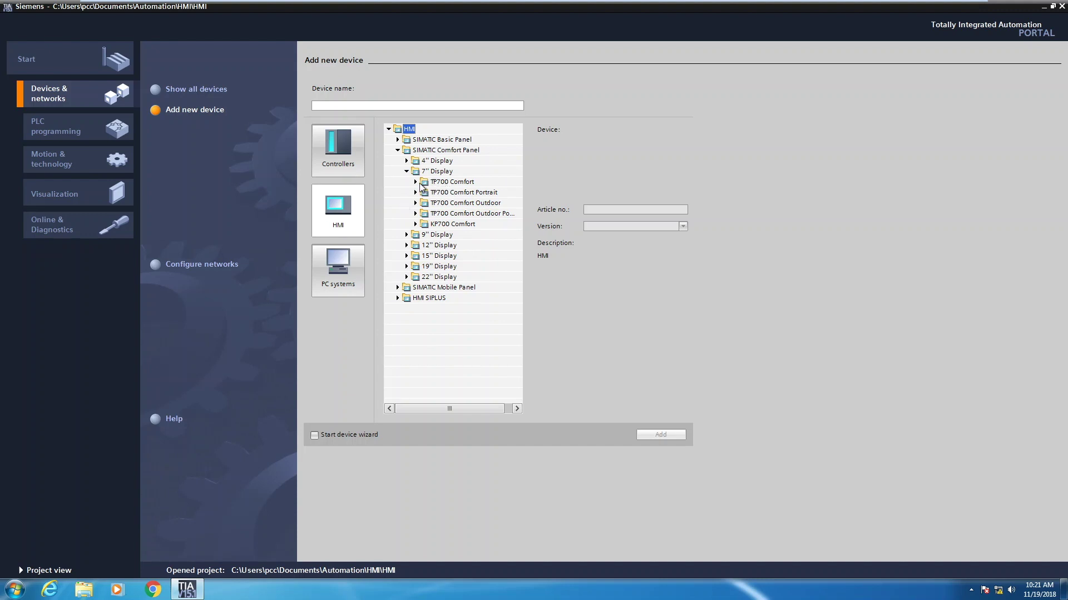
pyautogui.click(416, 182)
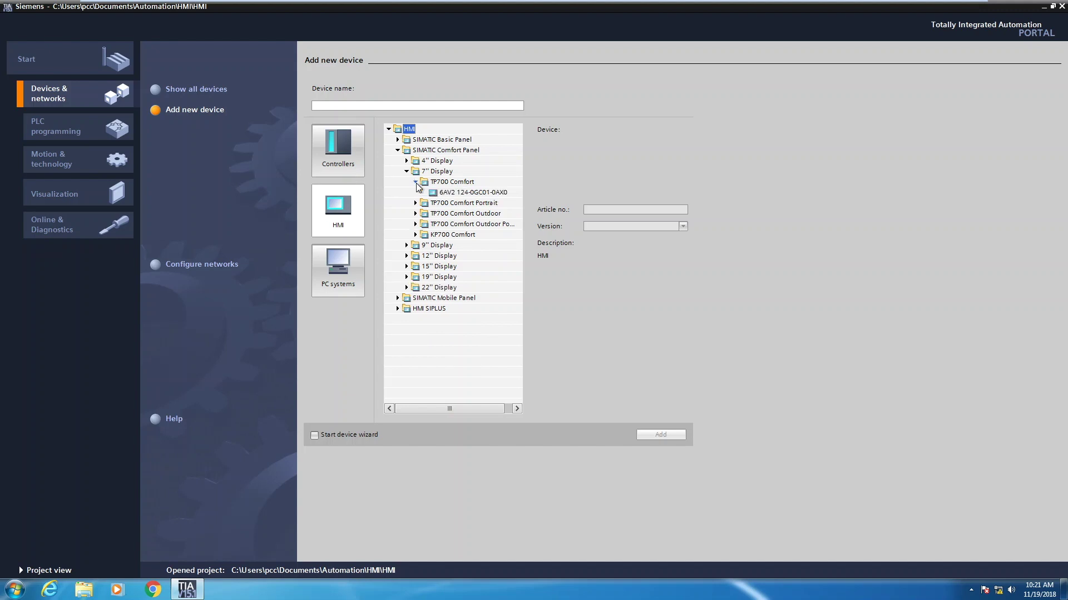
pyautogui.click(462, 193)
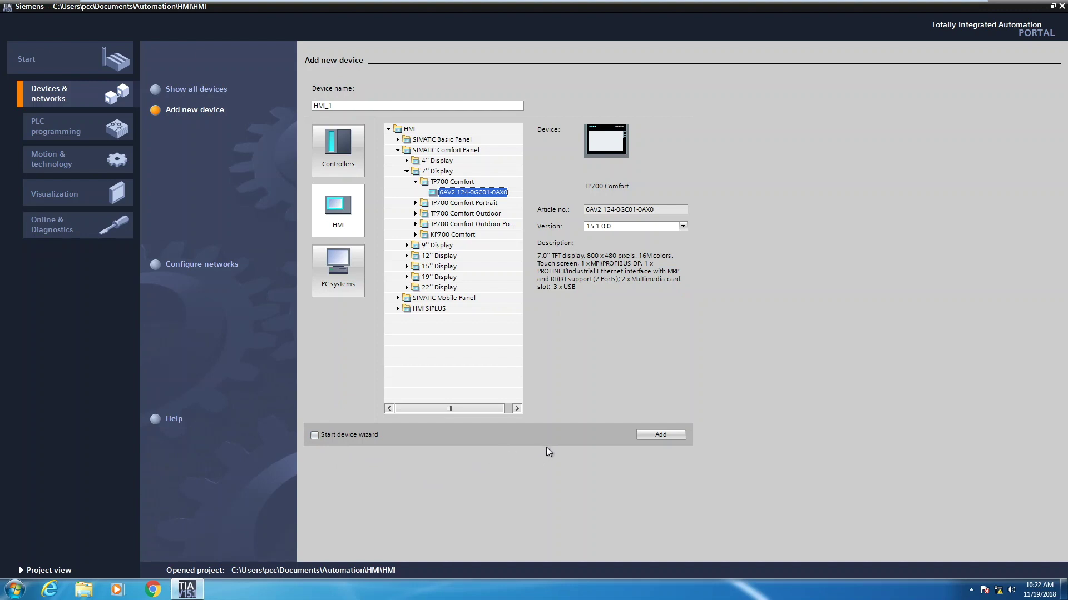
pyautogui.click(660, 435)
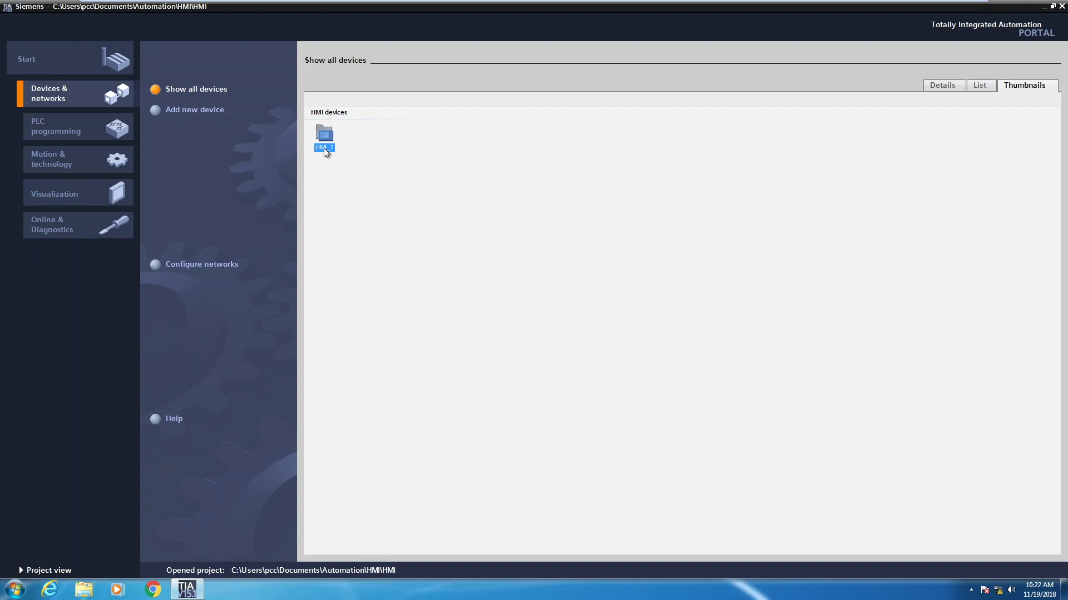
# Step: Rename the HMI_1 device to 'Panel' from its context menu in Show all devices
pyautogui.rightClick(324, 153)
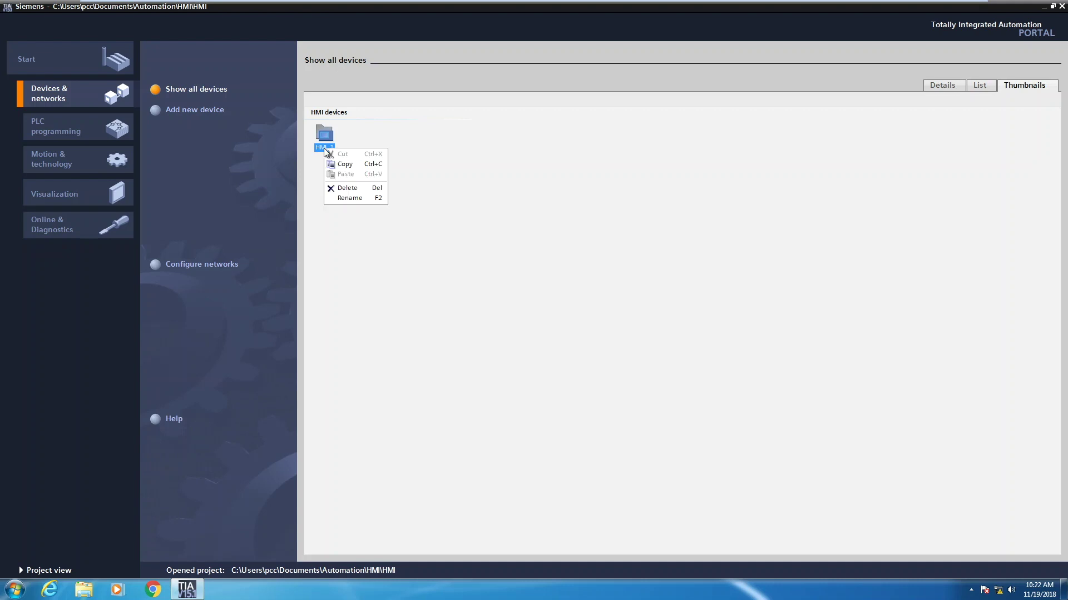
pyautogui.click(351, 199)
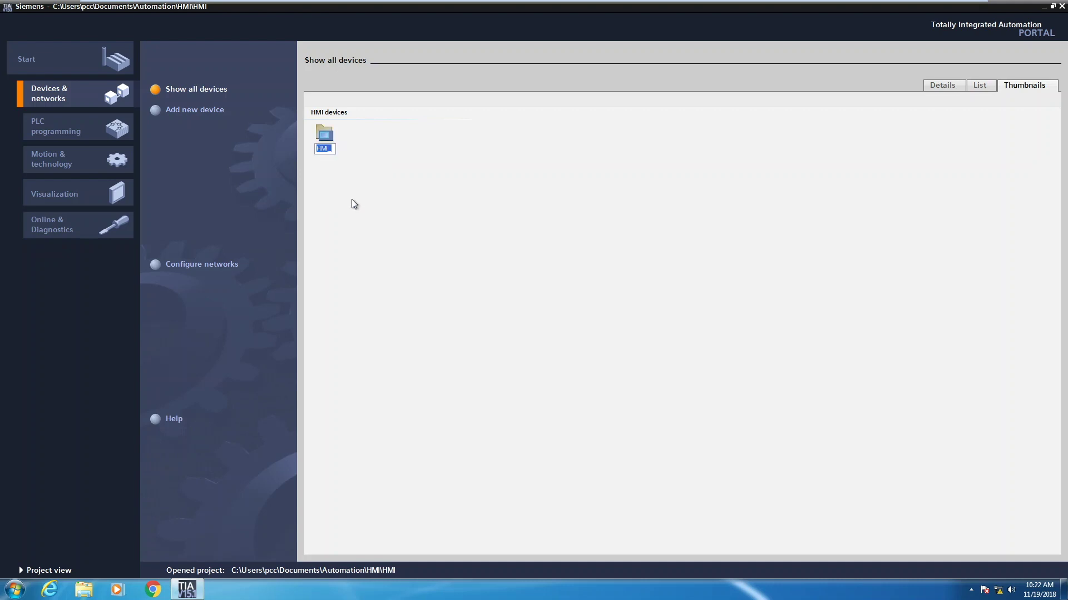
pyautogui.write('Panel')
pyautogui.press('Return')
# Step: Switch to project view, enlarge the editor, and expand Panel's Screens folder in the project tree
pyautogui.click(49, 571)
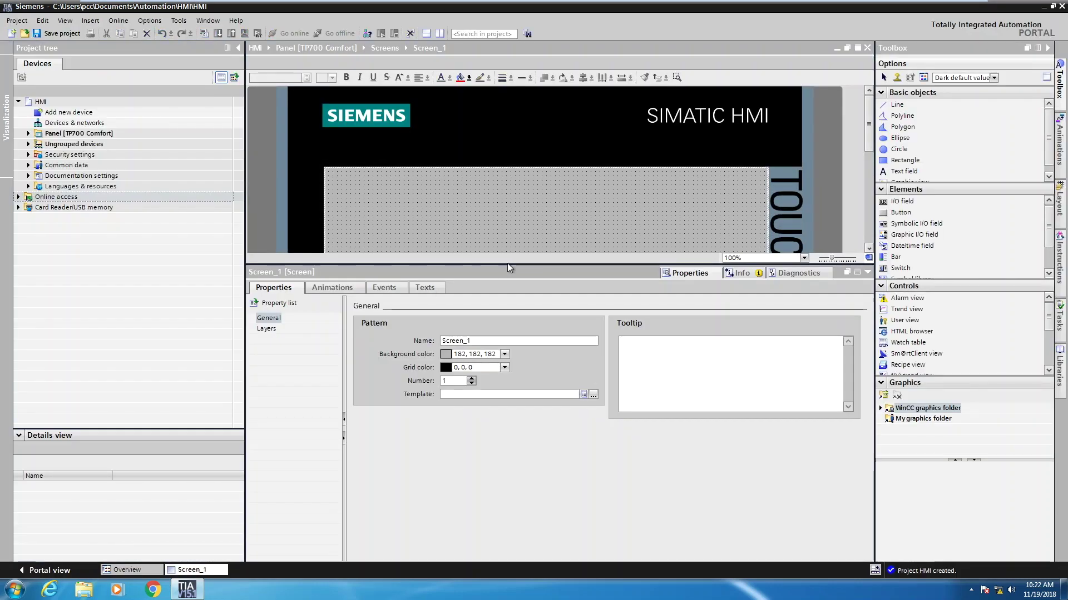
pyautogui.moveTo(507, 265); pyautogui.dragTo(522, 405)
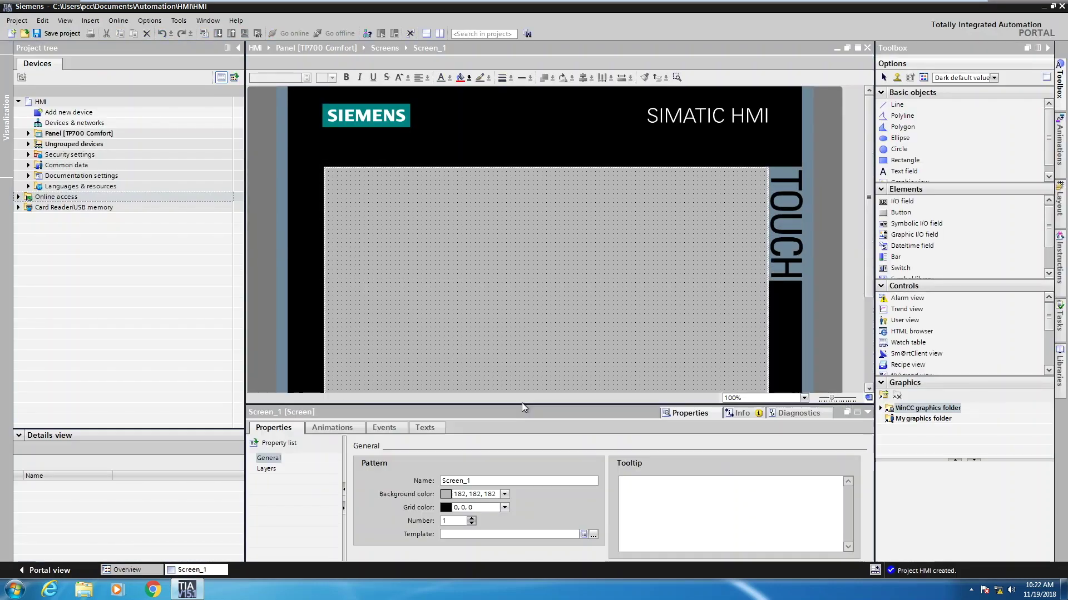
pyautogui.moveTo(868, 195); pyautogui.dragTo(874, 226)
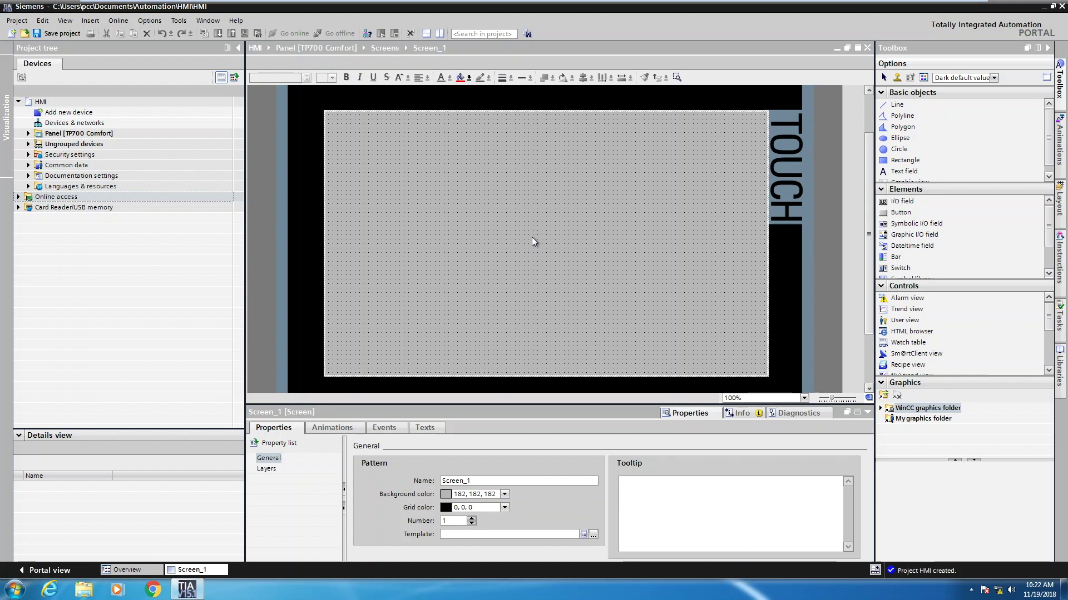
pyautogui.click(29, 136)
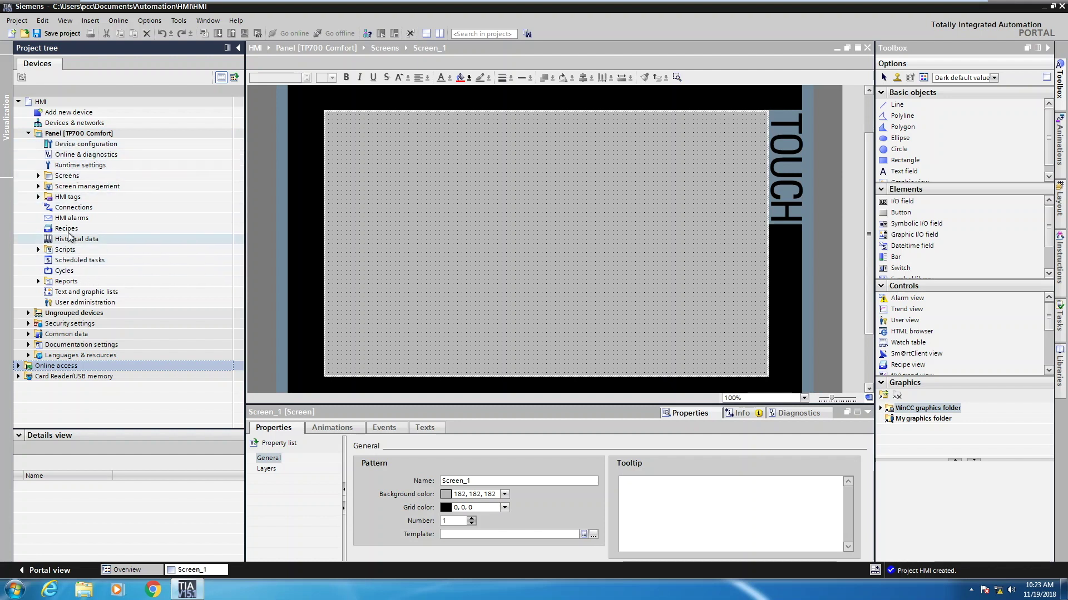
pyautogui.click(38, 176)
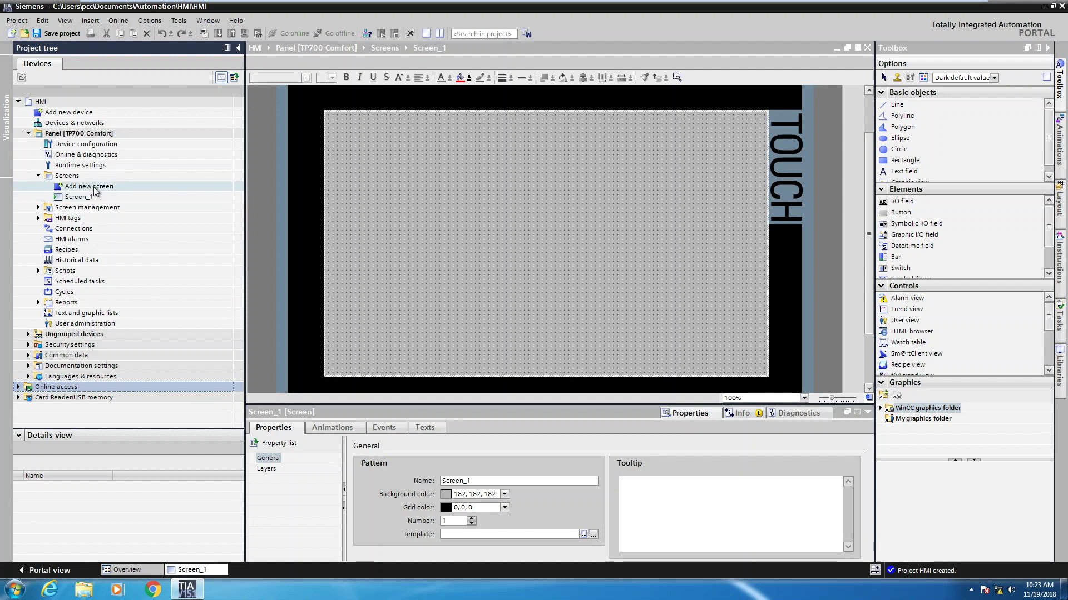
# Step: Set the panel's PROFINET interface [X1] to IP 192.168.0.2, subnet mask 255.255.255.0
pyautogui.doubleClick(87, 144)
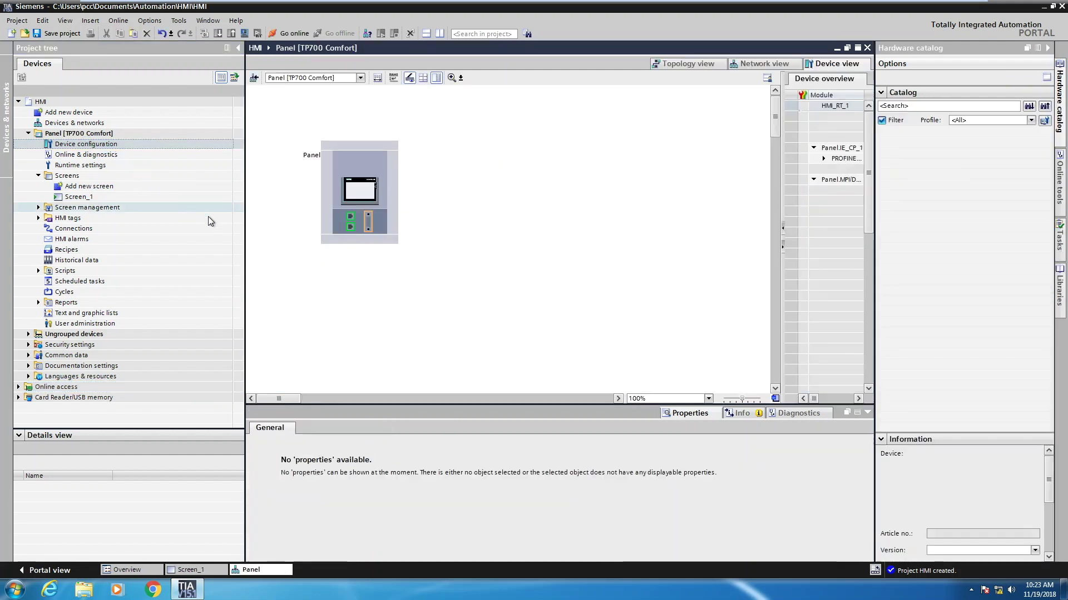
pyautogui.click(350, 222)
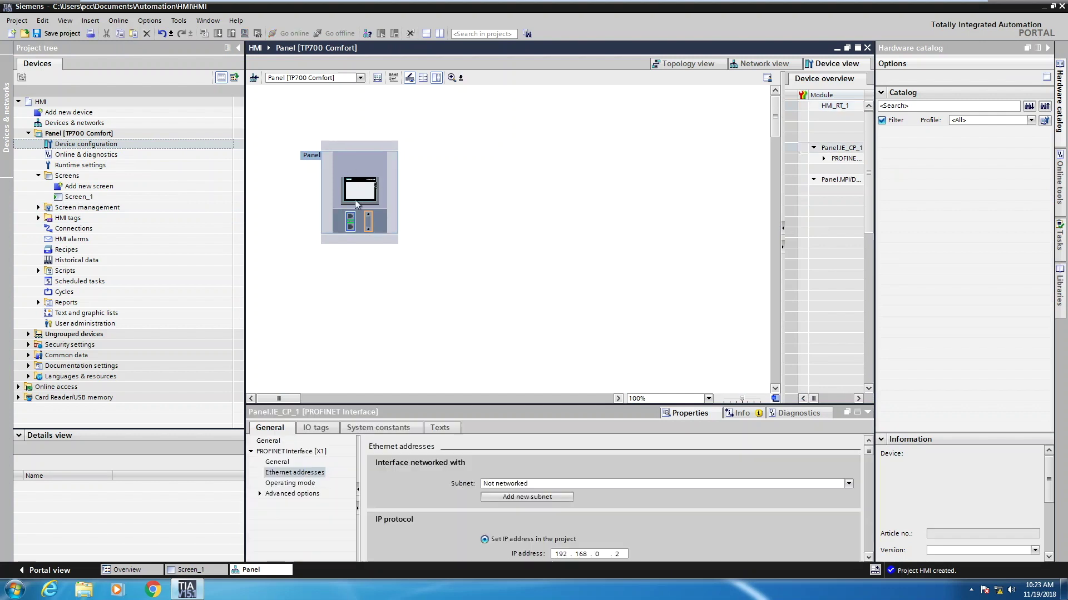
pyautogui.moveTo(384, 405); pyautogui.dragTo(382, 322)
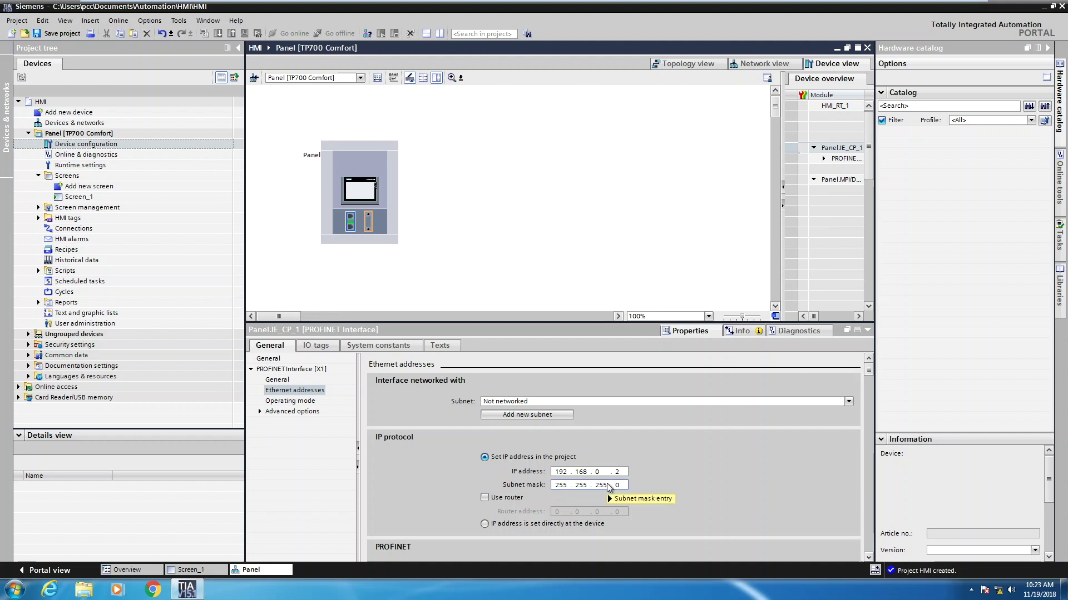
pyautogui.moveTo(608, 495)
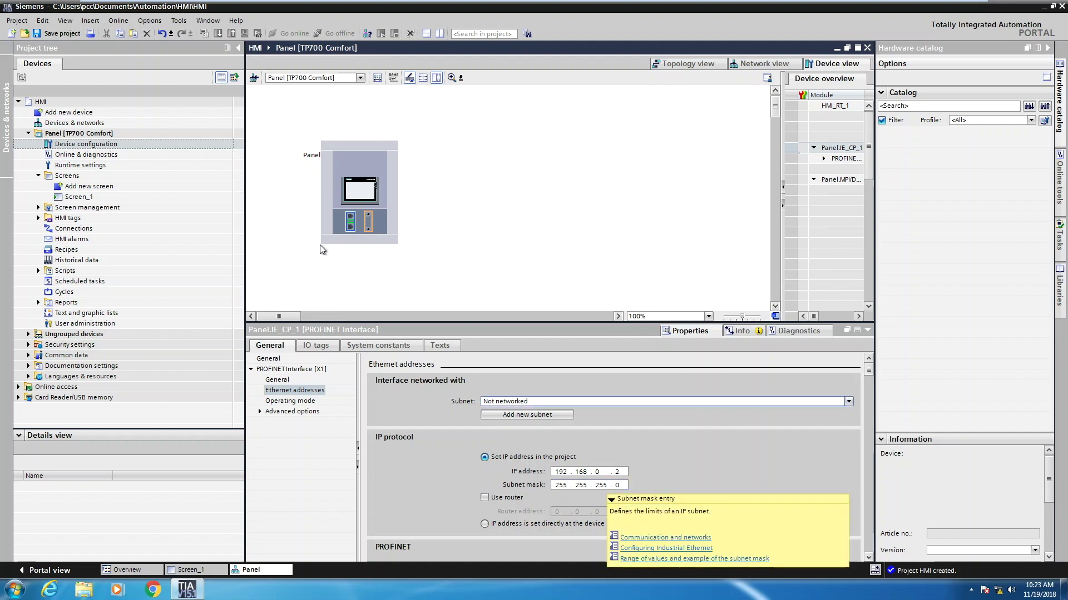
pyautogui.click(28, 133)
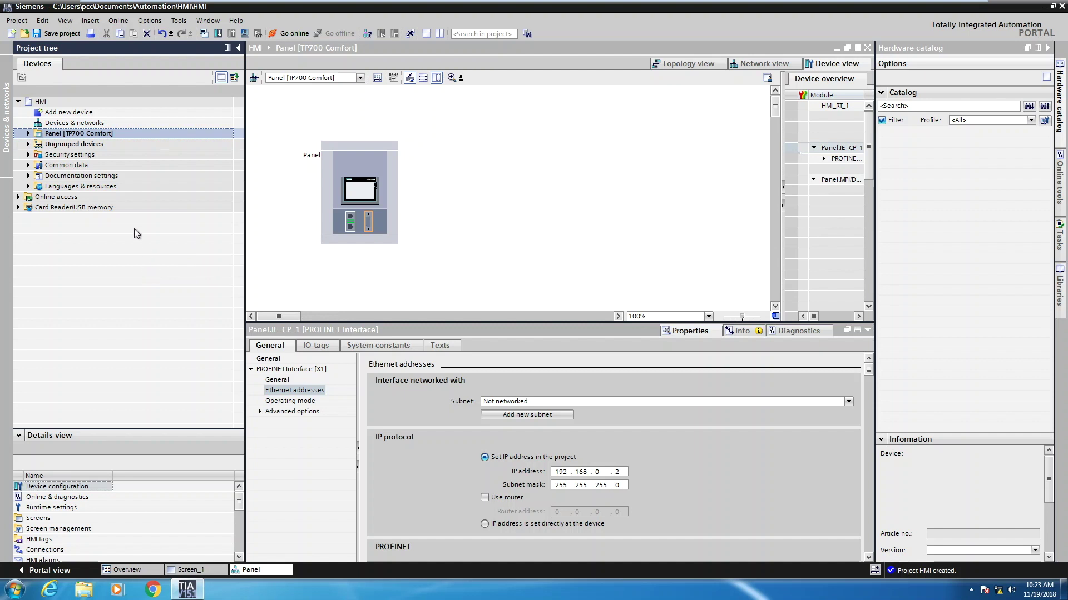
# Step: Add a PC station from PC systems > PC general as a new device
pyautogui.doubleClick(66, 114)
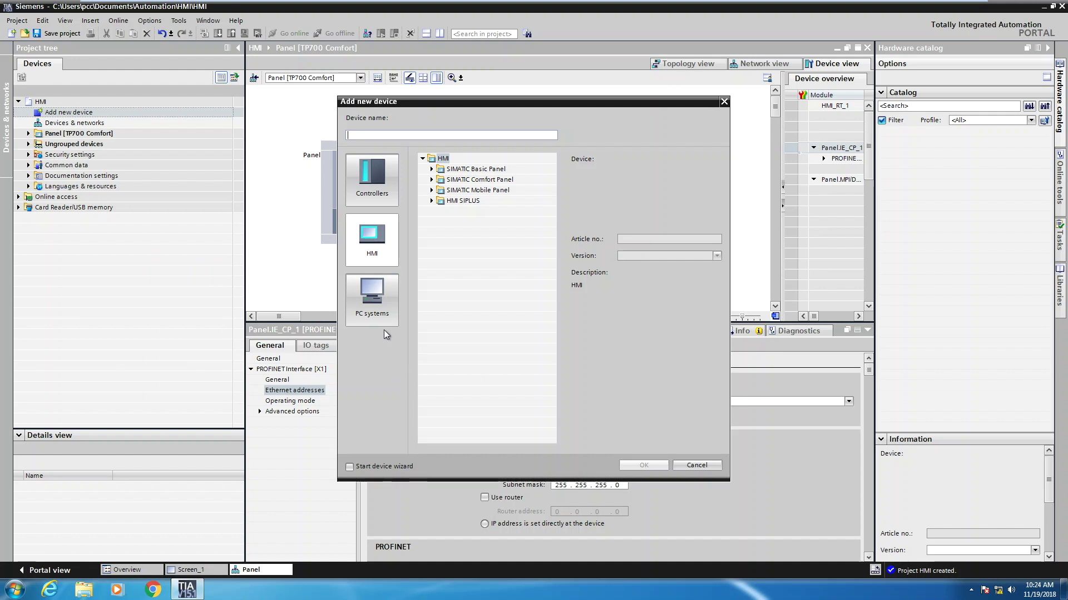
pyautogui.click(368, 301)
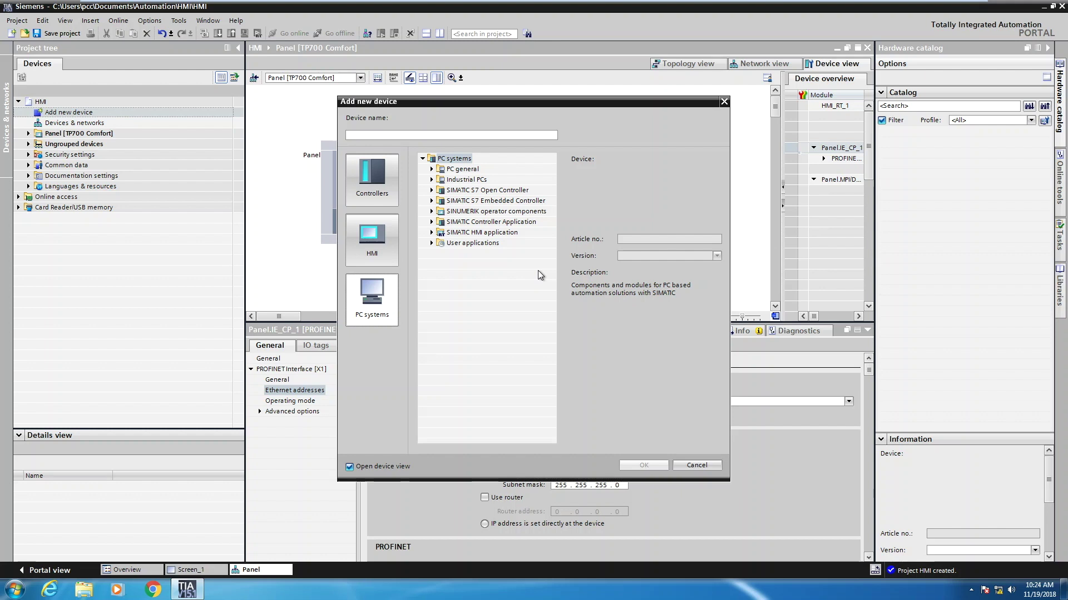
pyautogui.click(432, 180)
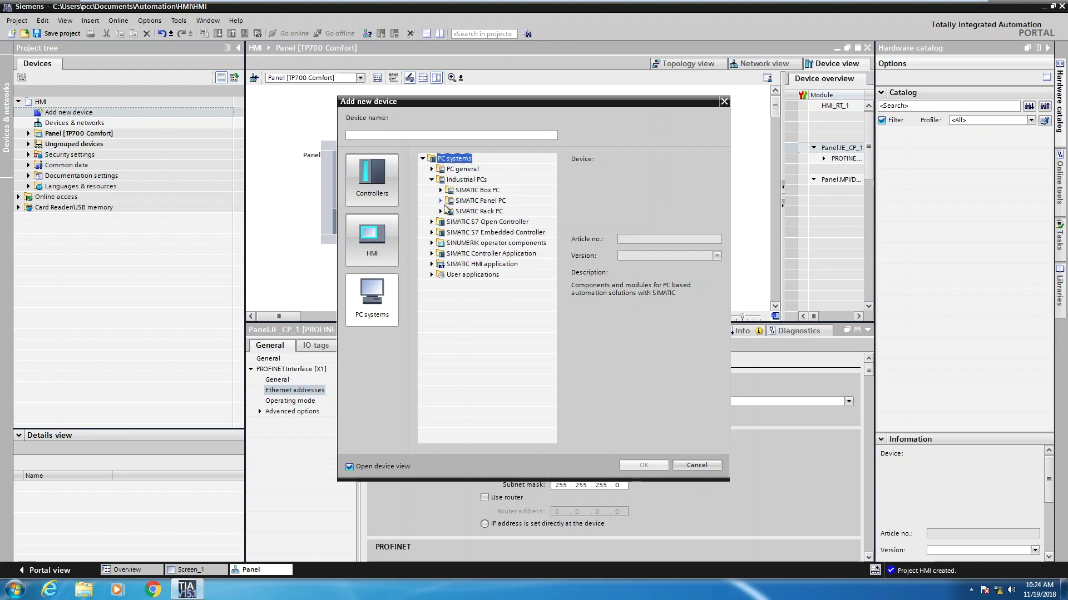
pyautogui.click(440, 201)
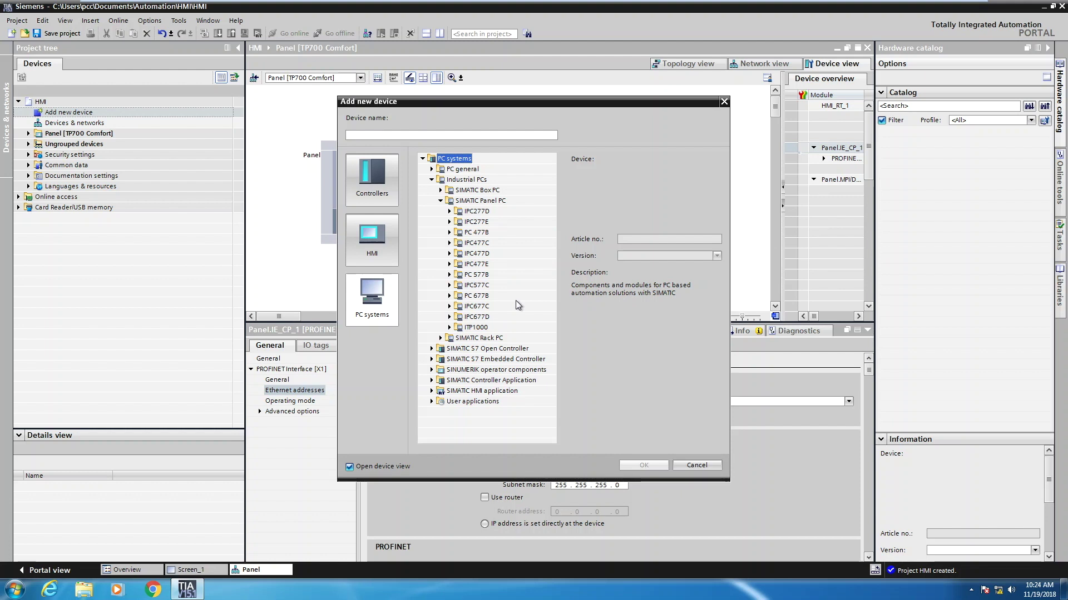
pyautogui.click(431, 180)
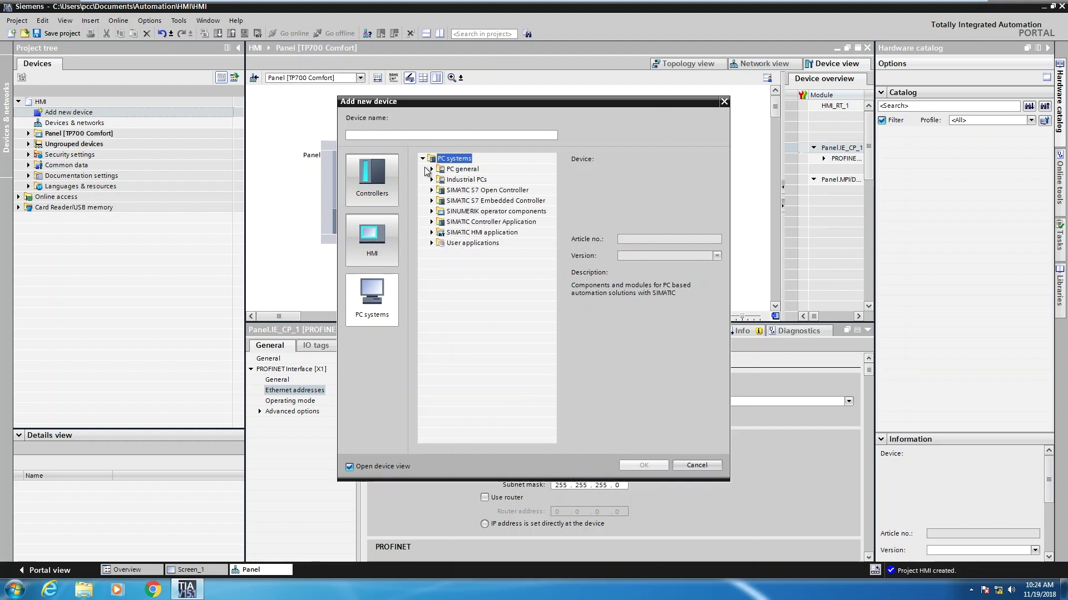
pyautogui.click(432, 169)
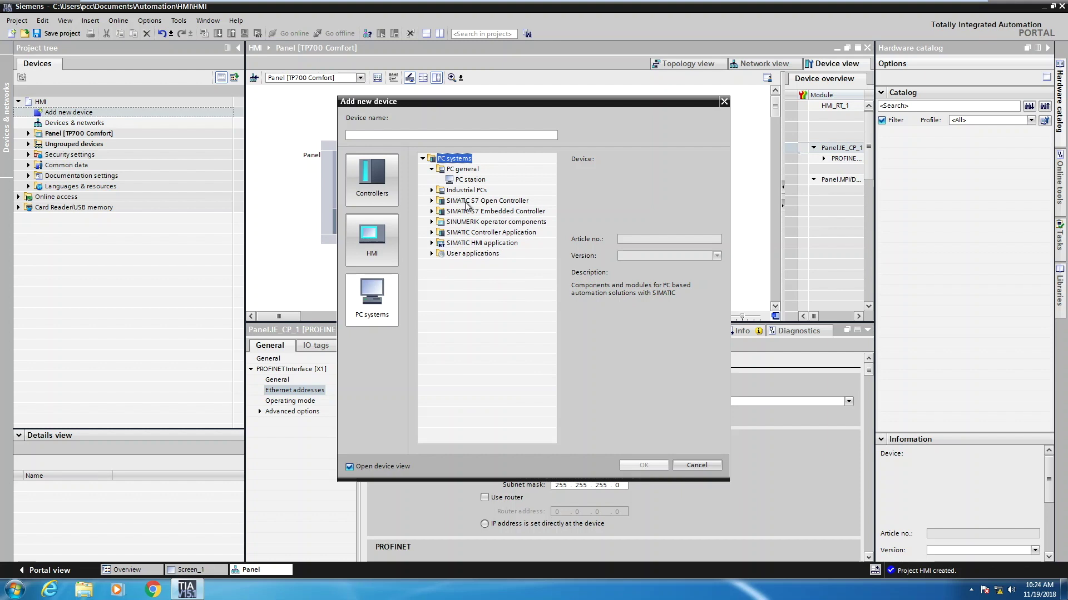
pyautogui.click(470, 180)
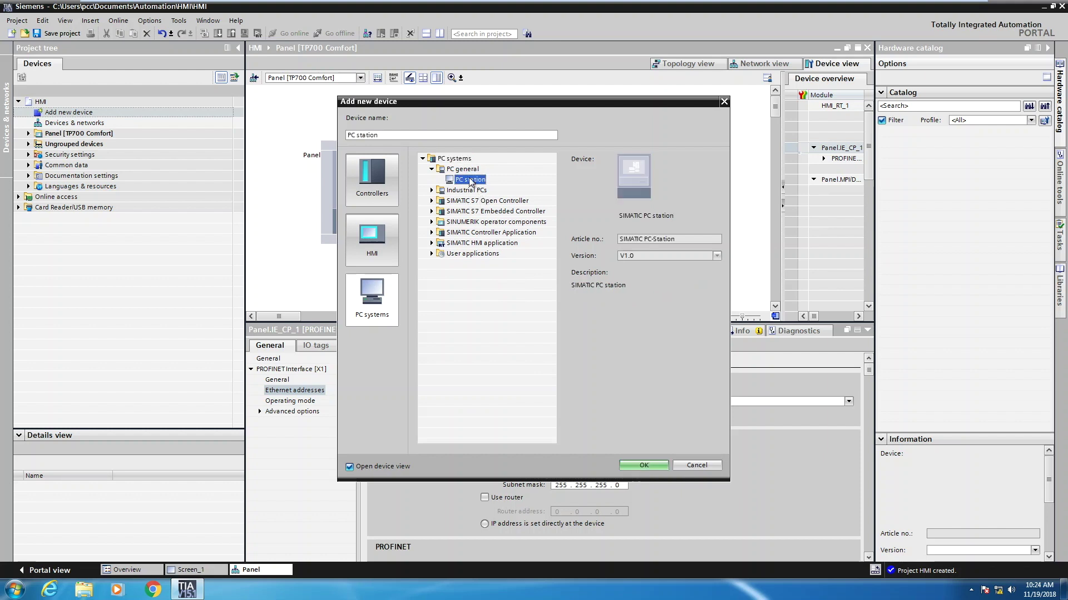
pyautogui.click(636, 465)
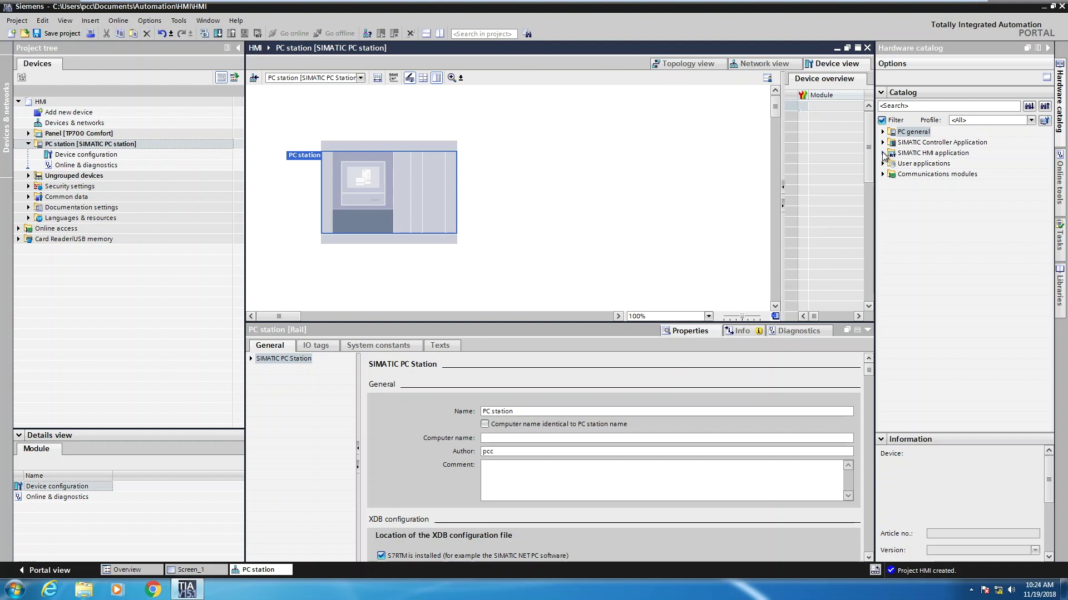
# Step: Insert WinCC RT Advanced into the PC station and list the PROFINET/Ethernet communication modules
pyautogui.click(883, 154)
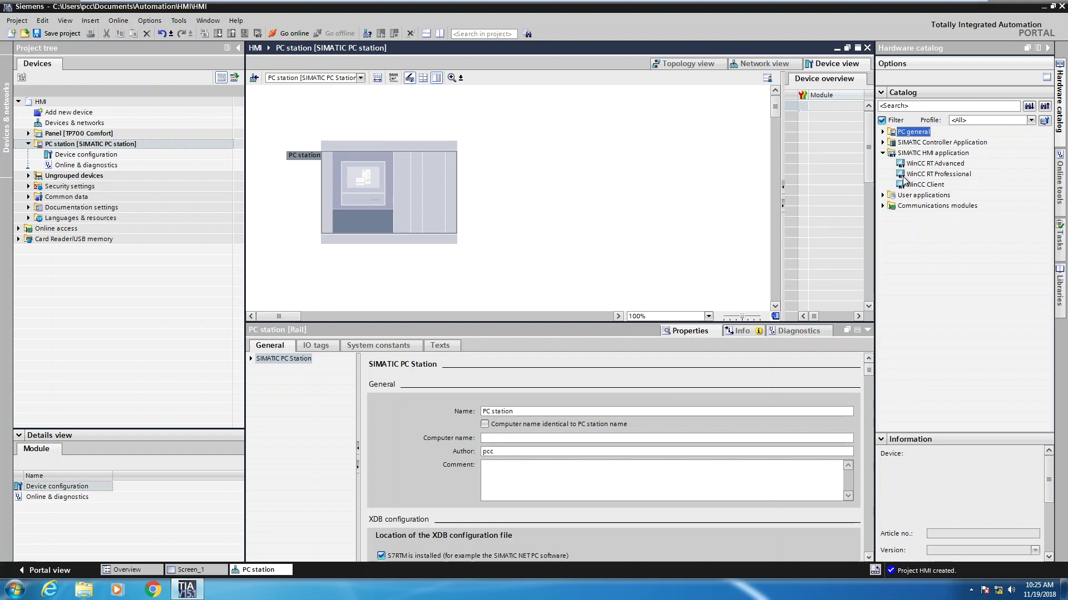
pyautogui.moveTo(937, 165); pyautogui.dragTo(537, 268)
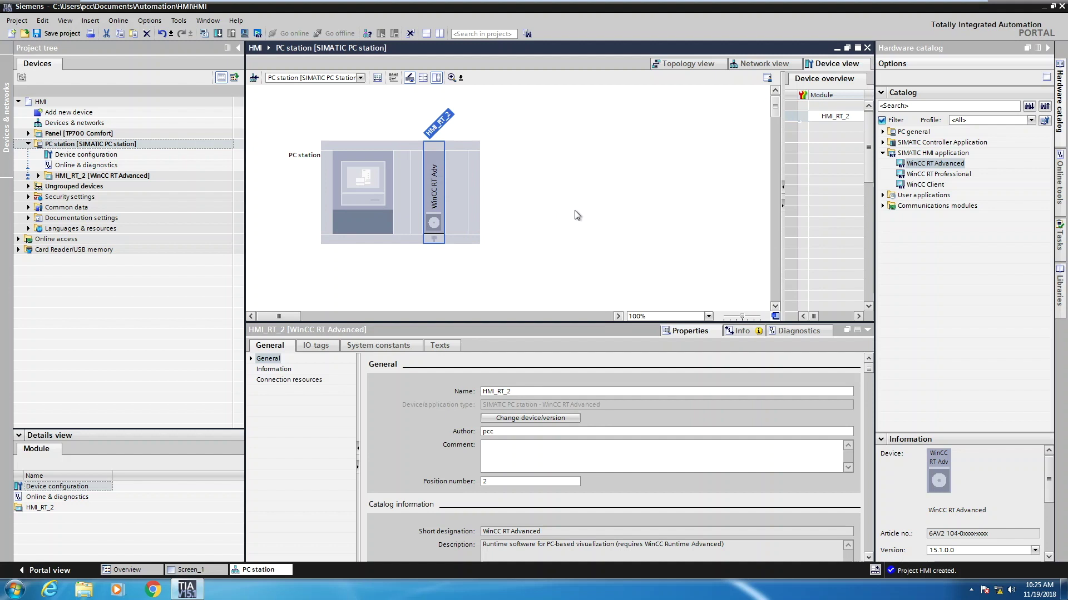
pyautogui.click(883, 207)
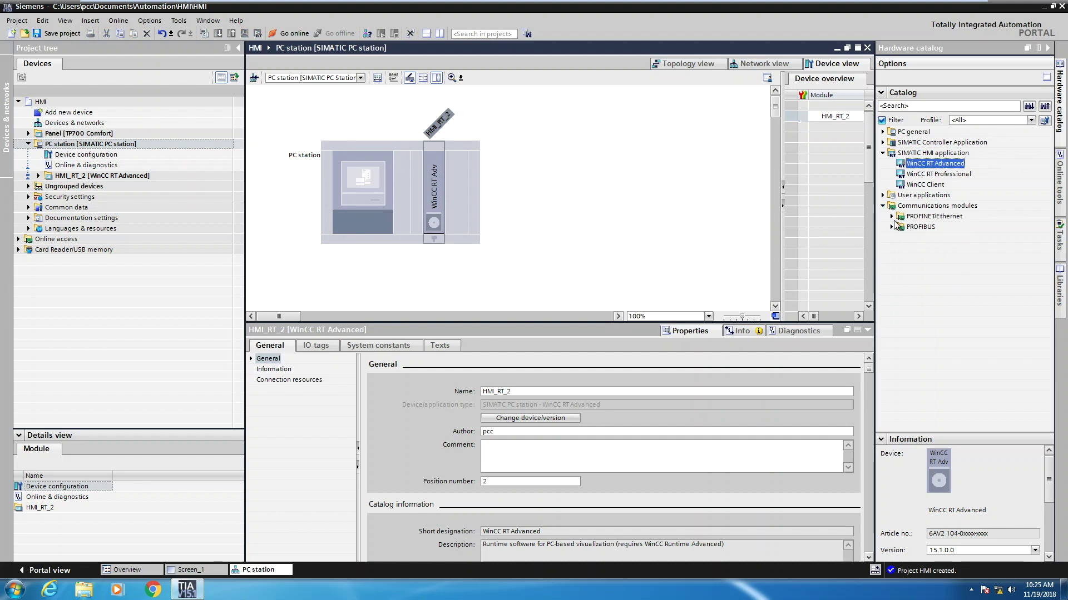
pyautogui.click(892, 217)
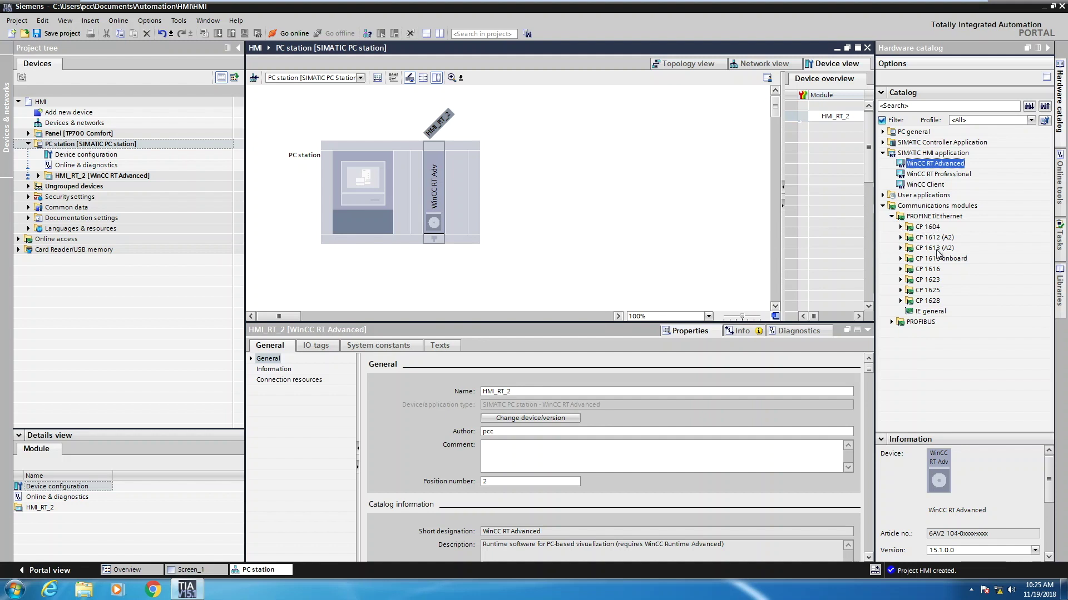
# Step: Plug an IE general Ethernet module into a free PC station slot and expand HMI_RT_2
pyautogui.click(931, 312)
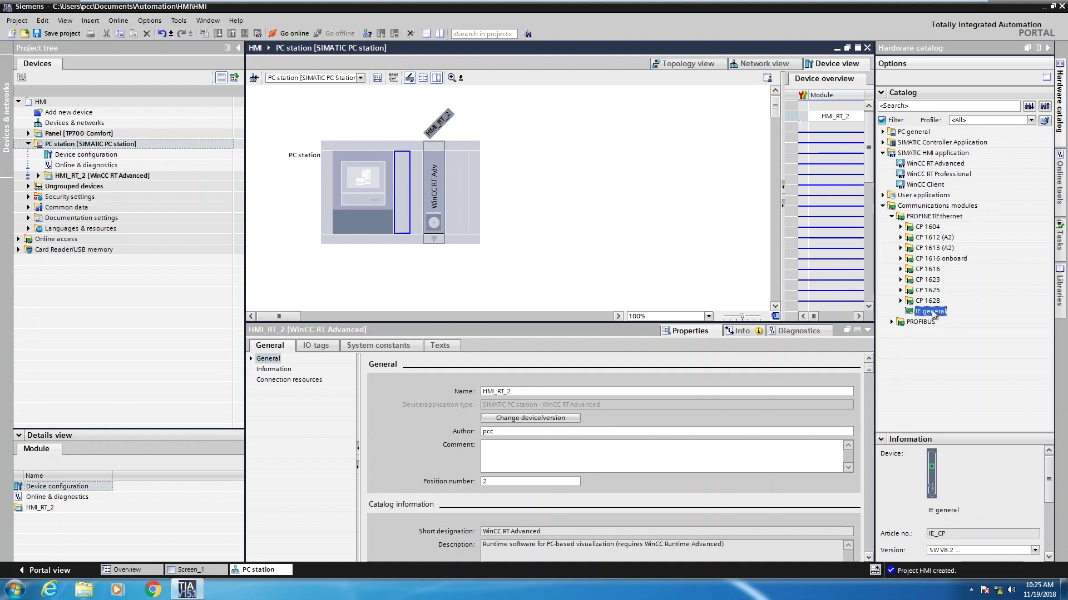
pyautogui.moveTo(933, 313); pyautogui.dragTo(404, 196)
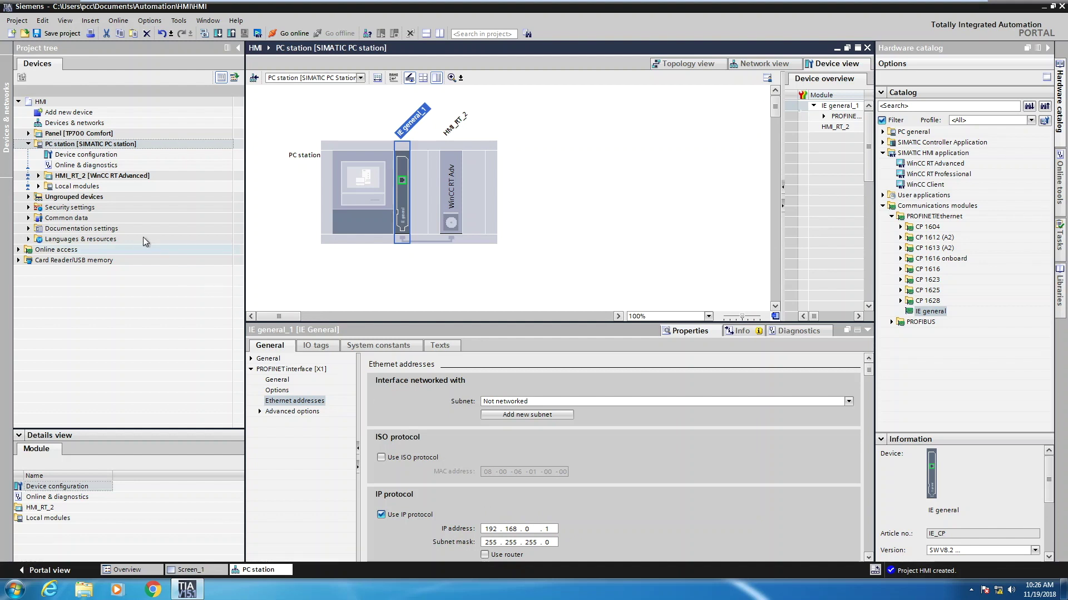
pyautogui.click(39, 176)
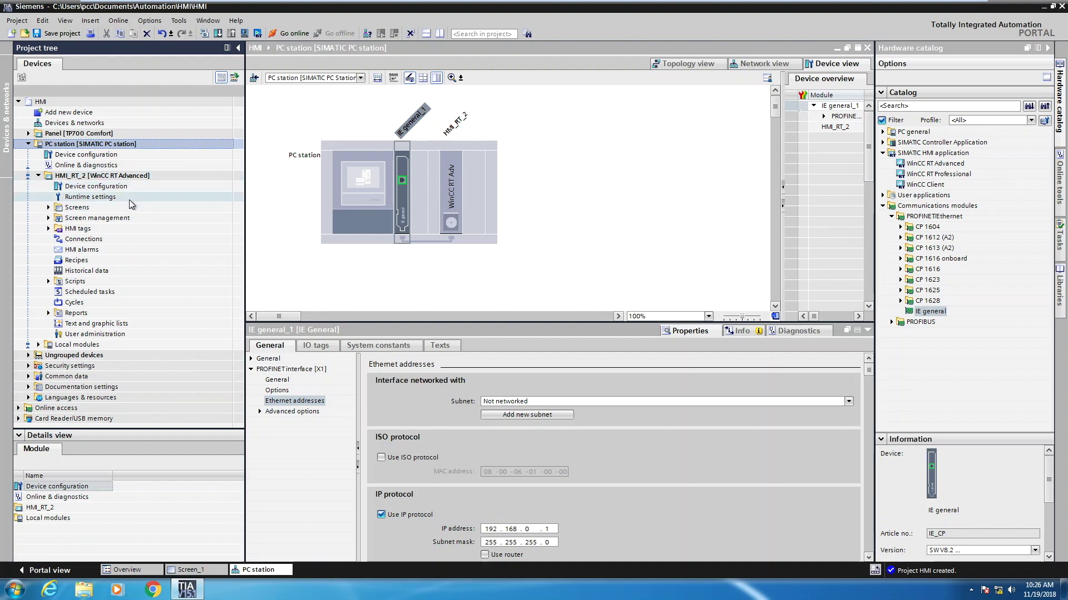
# Step: Open HMI_RT_2's Runtime settings and keep the screen resolution at 1024x768
pyautogui.doubleClick(99, 198)
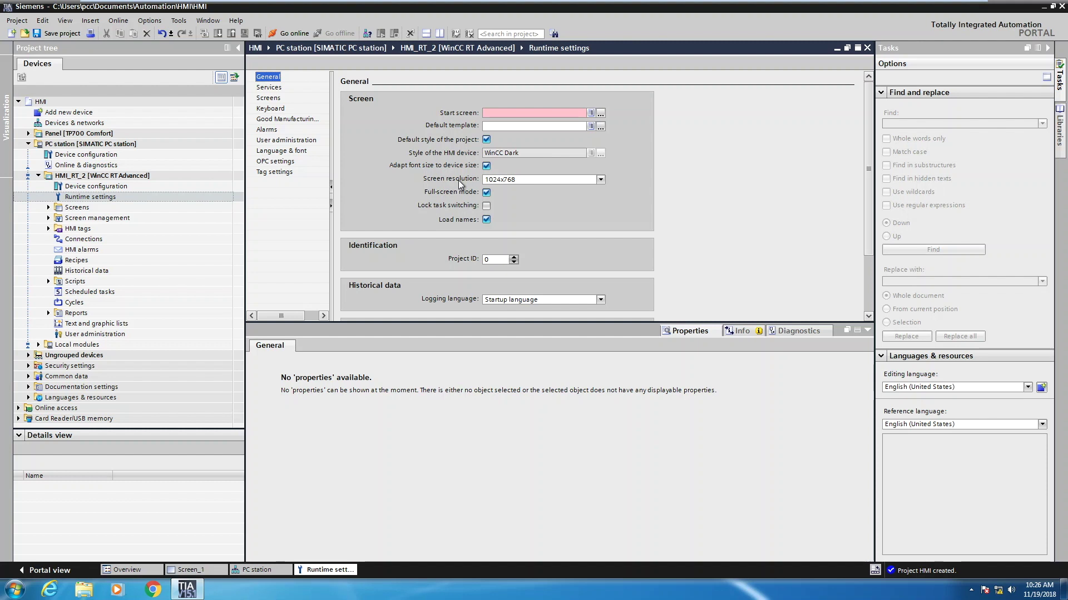
pyautogui.click(601, 179)
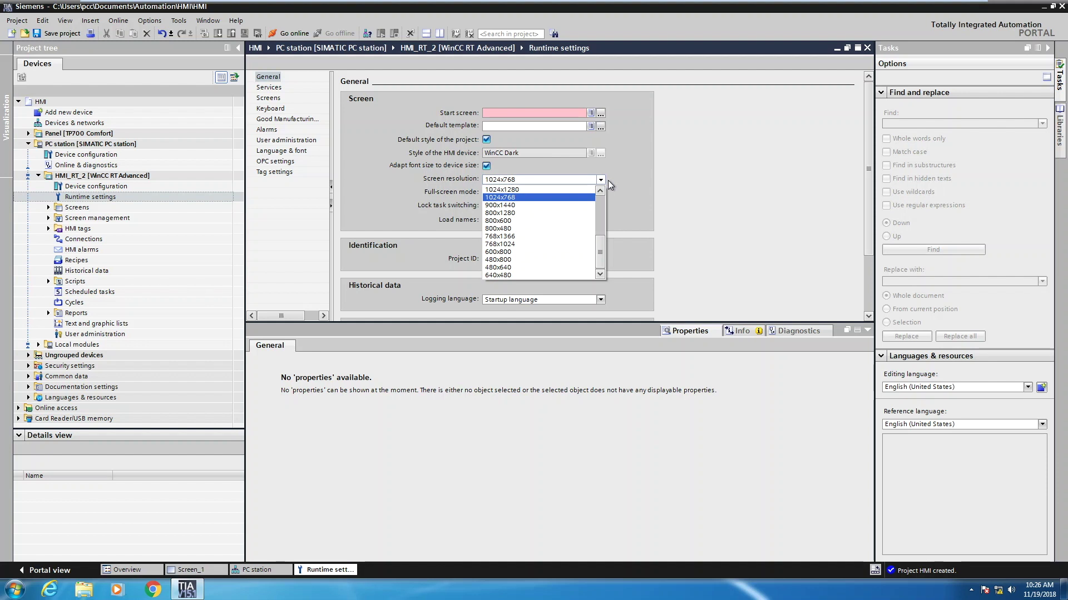
pyautogui.click(508, 198)
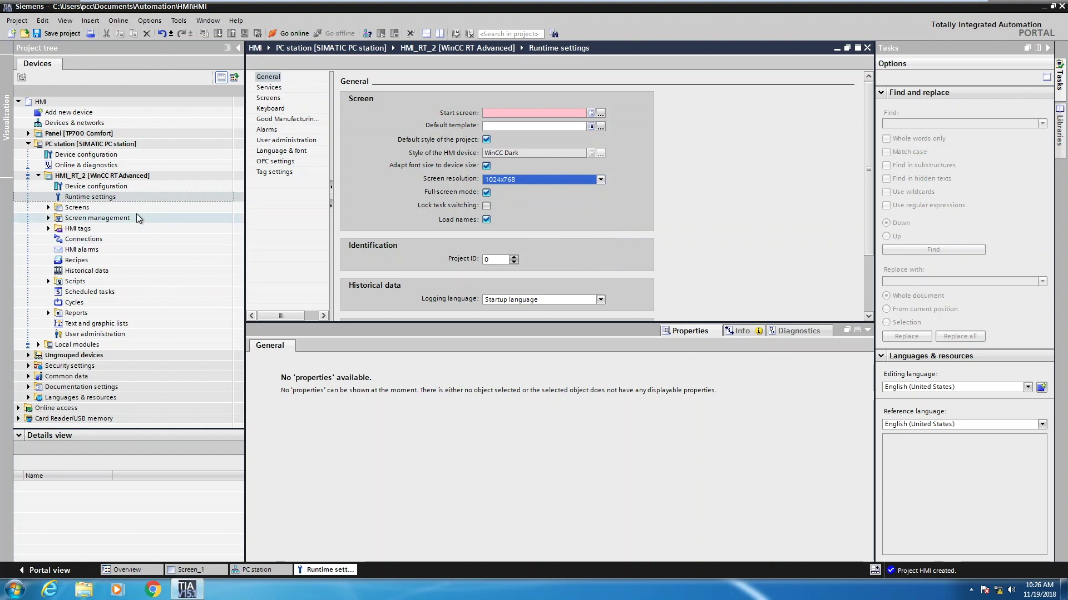
pyautogui.click(48, 208)
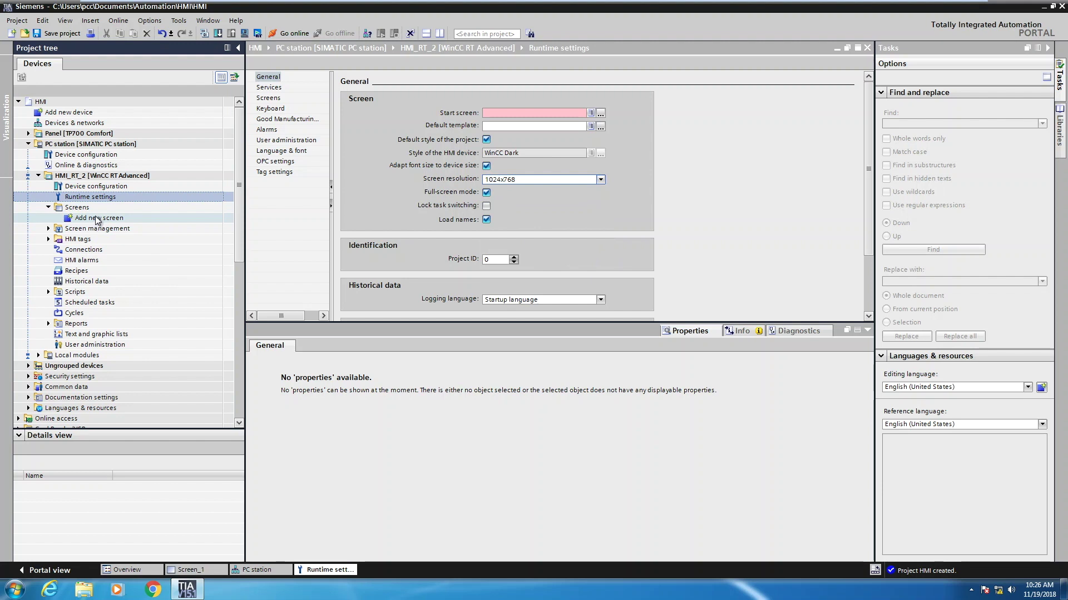
# Step: Add Screen_1 under HMI_RT_2's Screens and open it in the screen editor
pyautogui.doubleClick(97, 219)
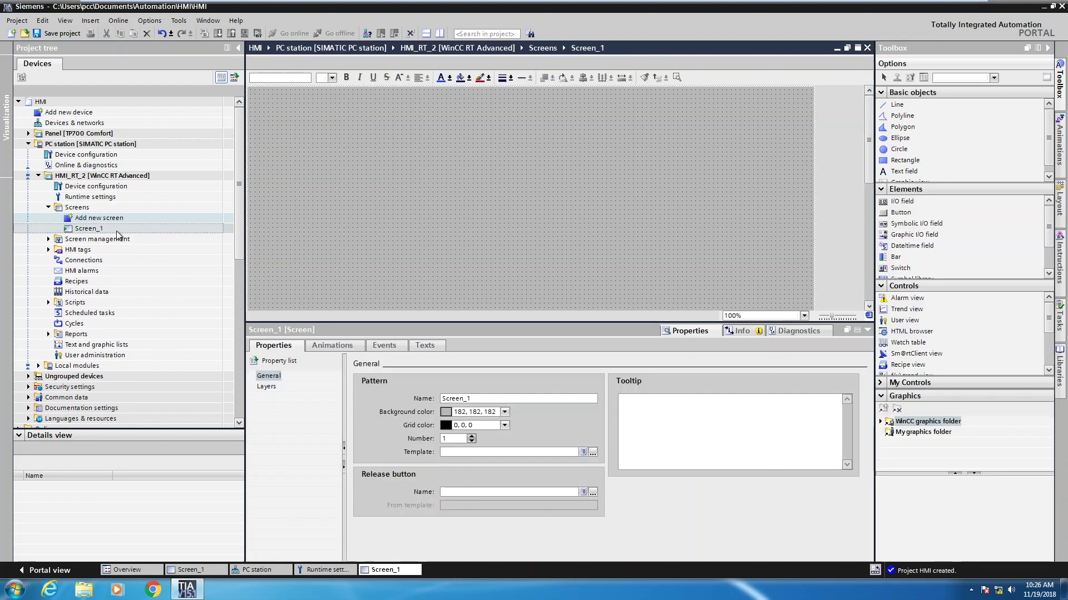